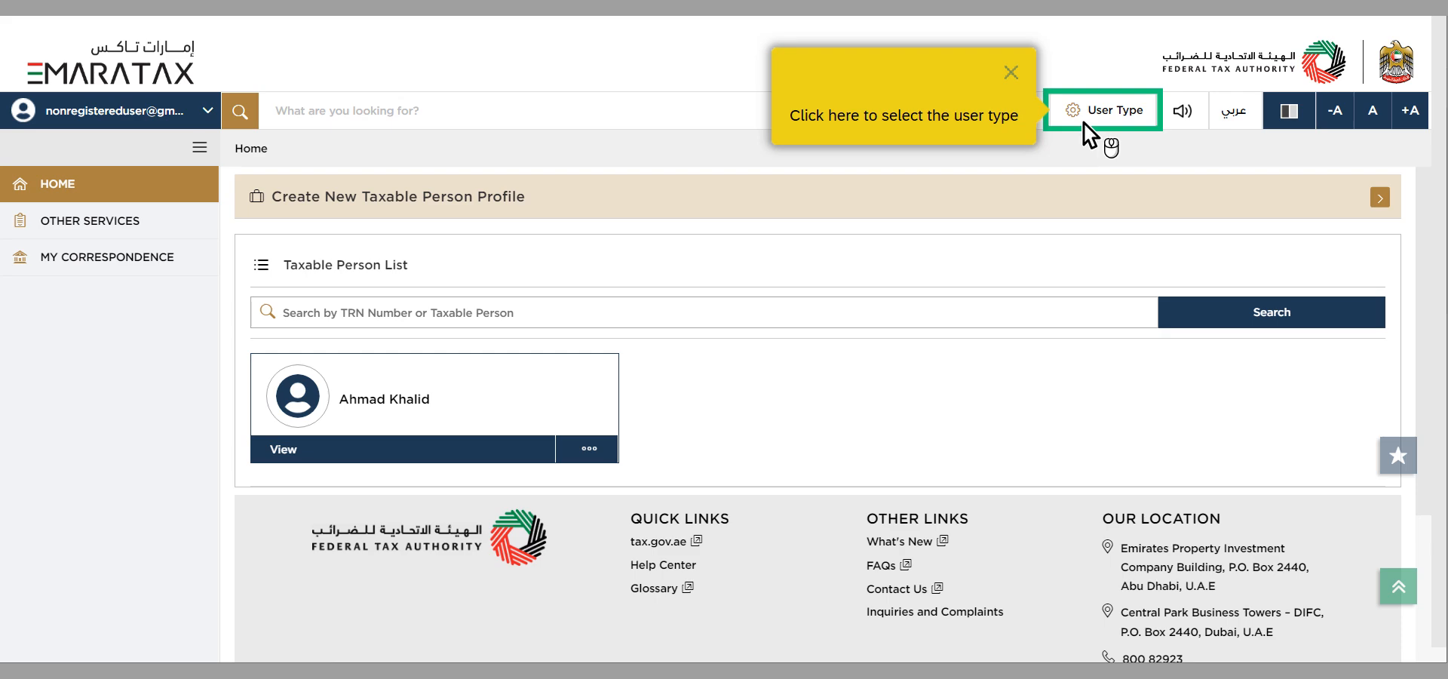
Step: Proceed through the user type selection to the taxable person's dashboard and open the Excise Tax Refund for Non-Registered Businesses service
left_click(1085, 123)
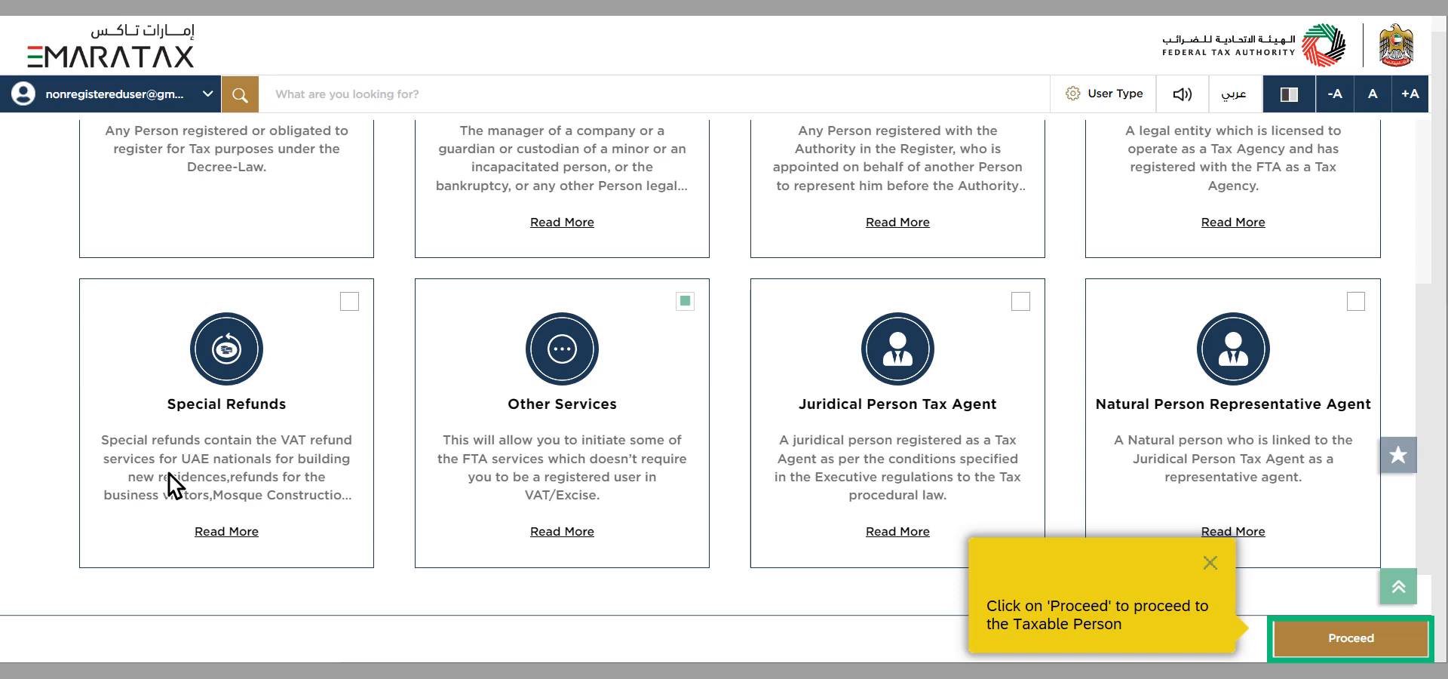
left_click(1322, 653)
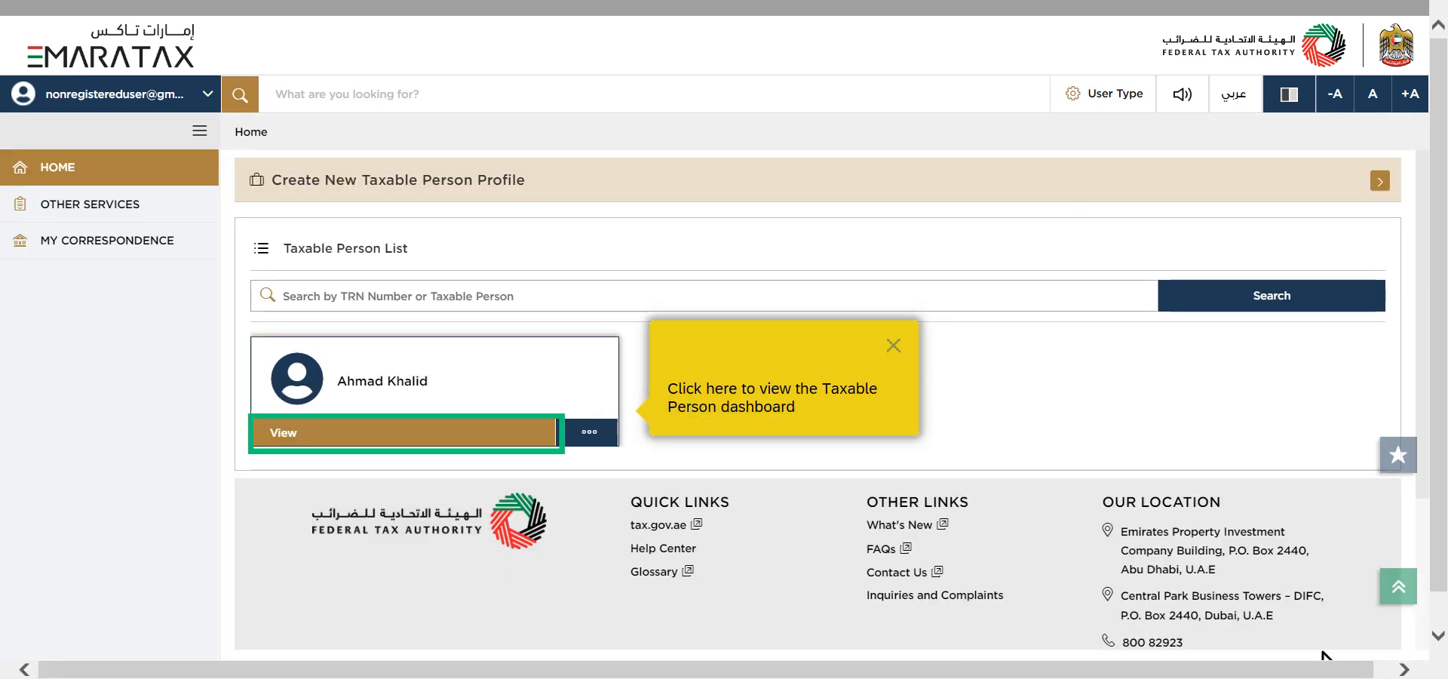
left_click(348, 443)
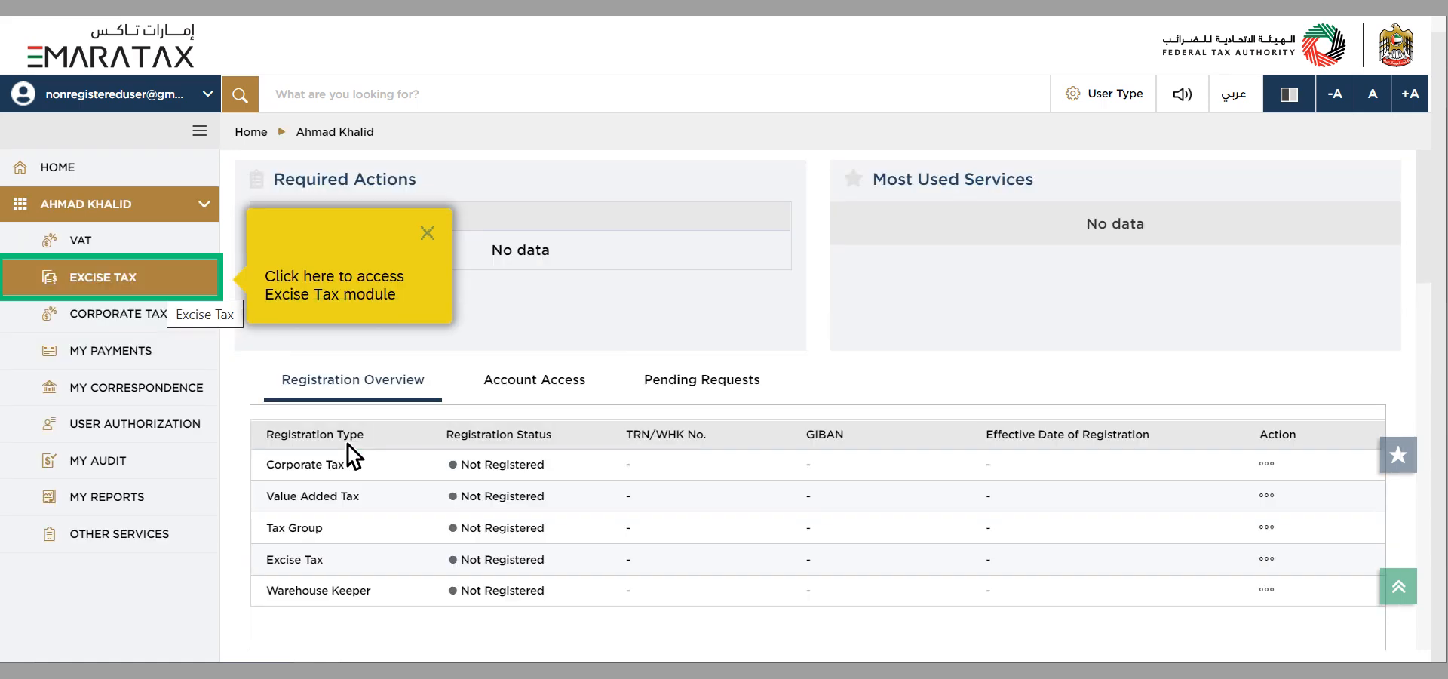
left_click(69, 291)
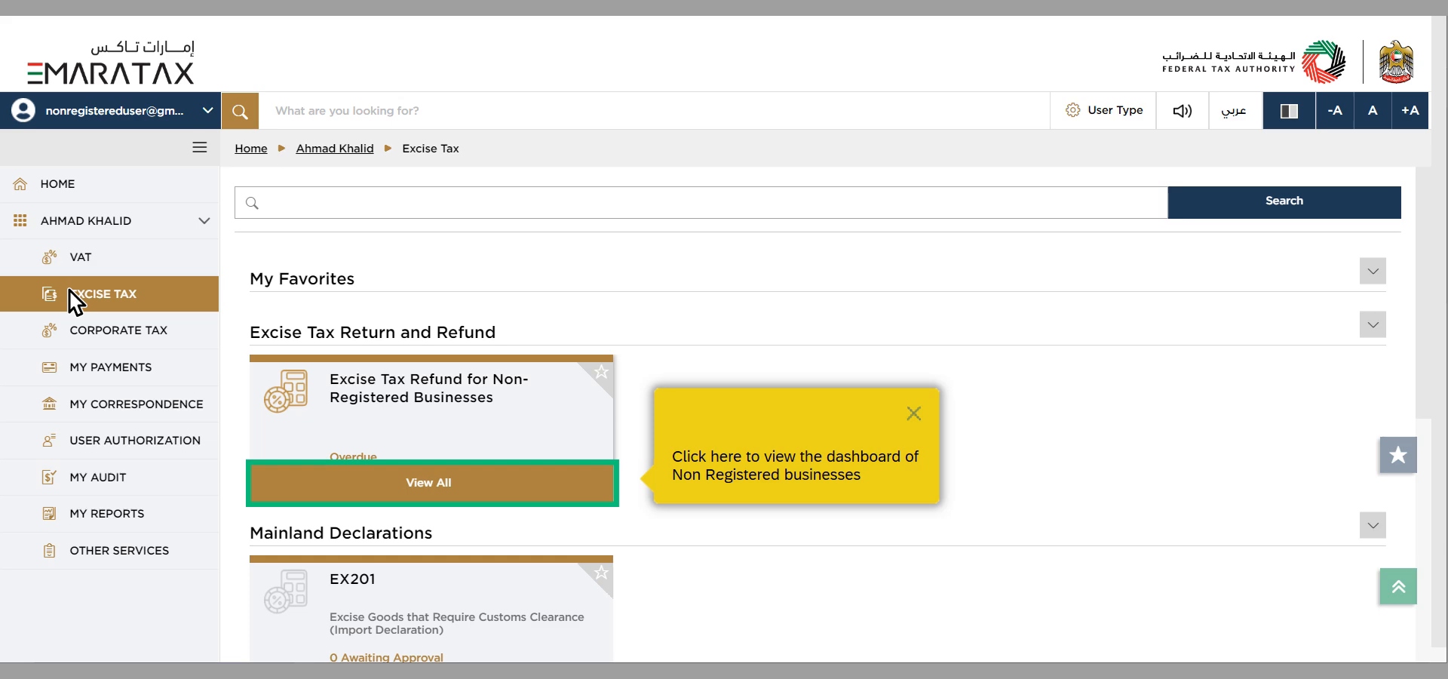
left_click(363, 491)
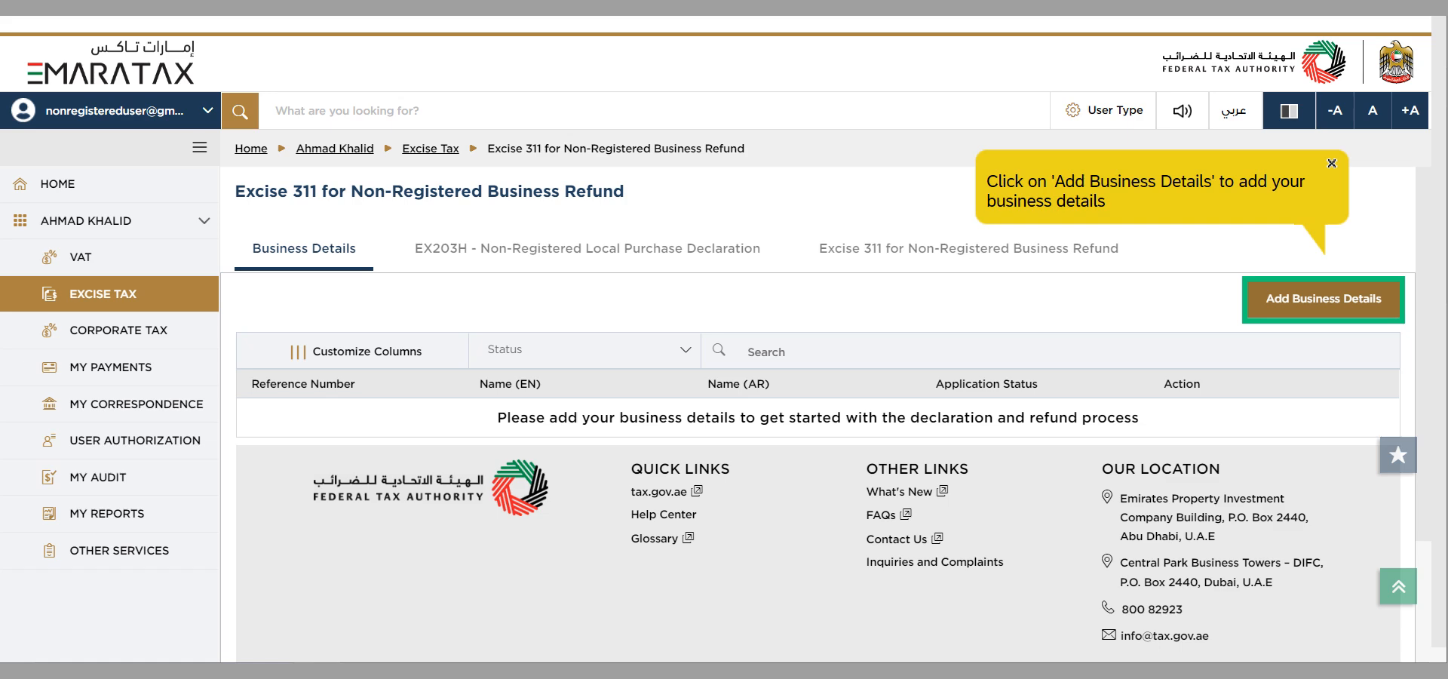
Step: Start a new business details application and complete the entity details as a Natural Person without an Emirates ID, using an Argentina-issued passport
left_click(1297, 312)
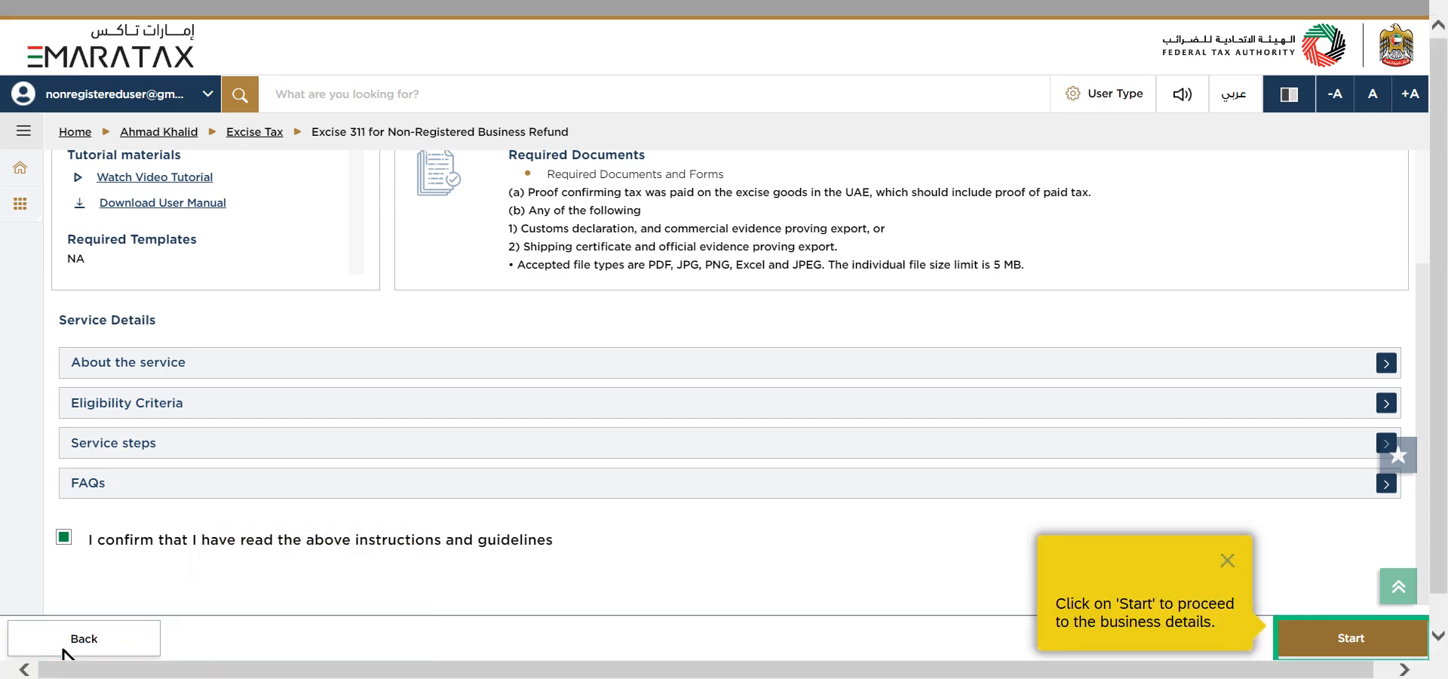
left_click(1324, 653)
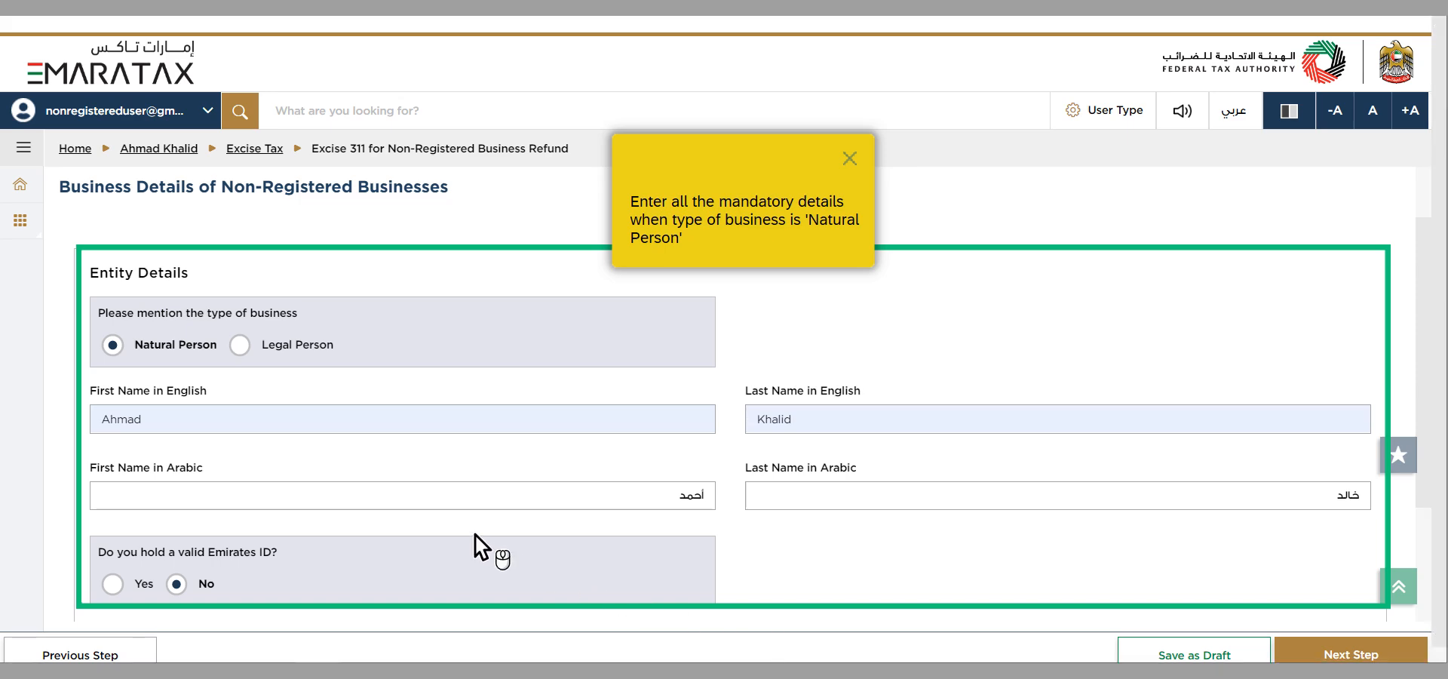
scroll(475, 537, "down", 3)
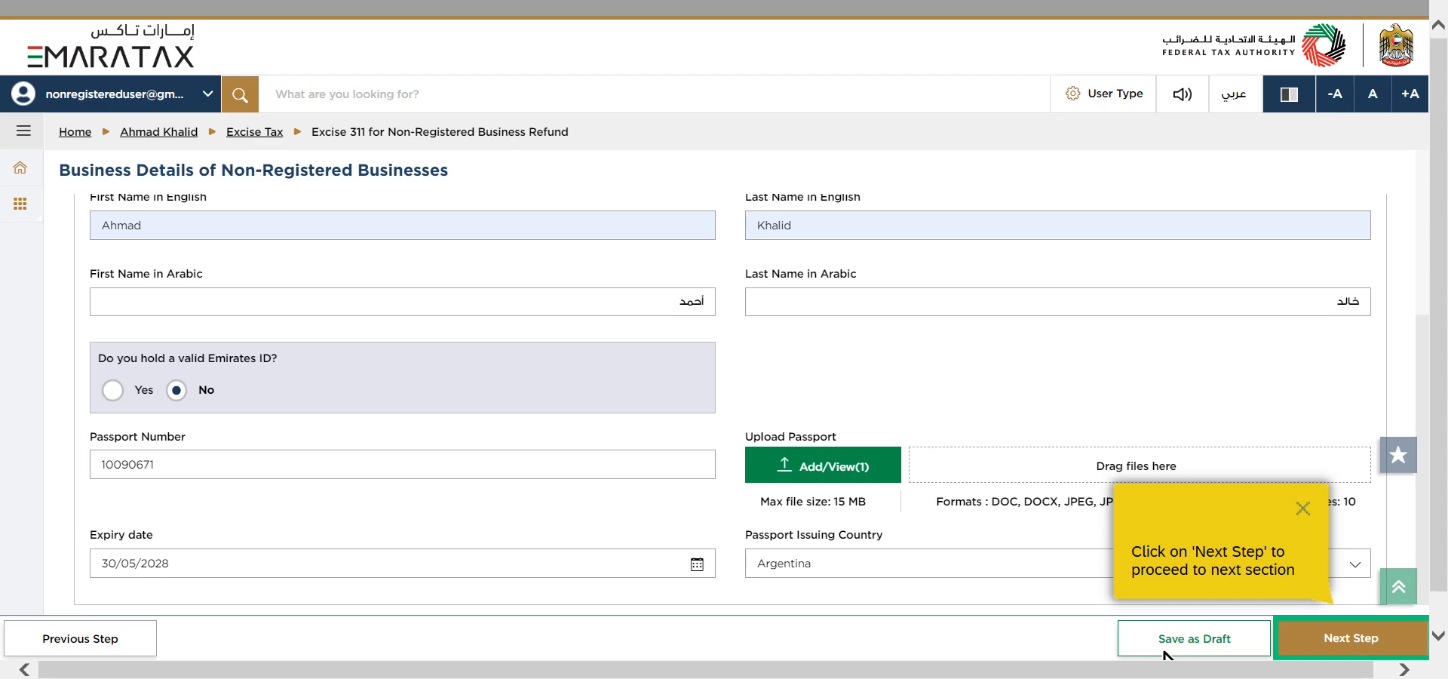
left_click(1327, 653)
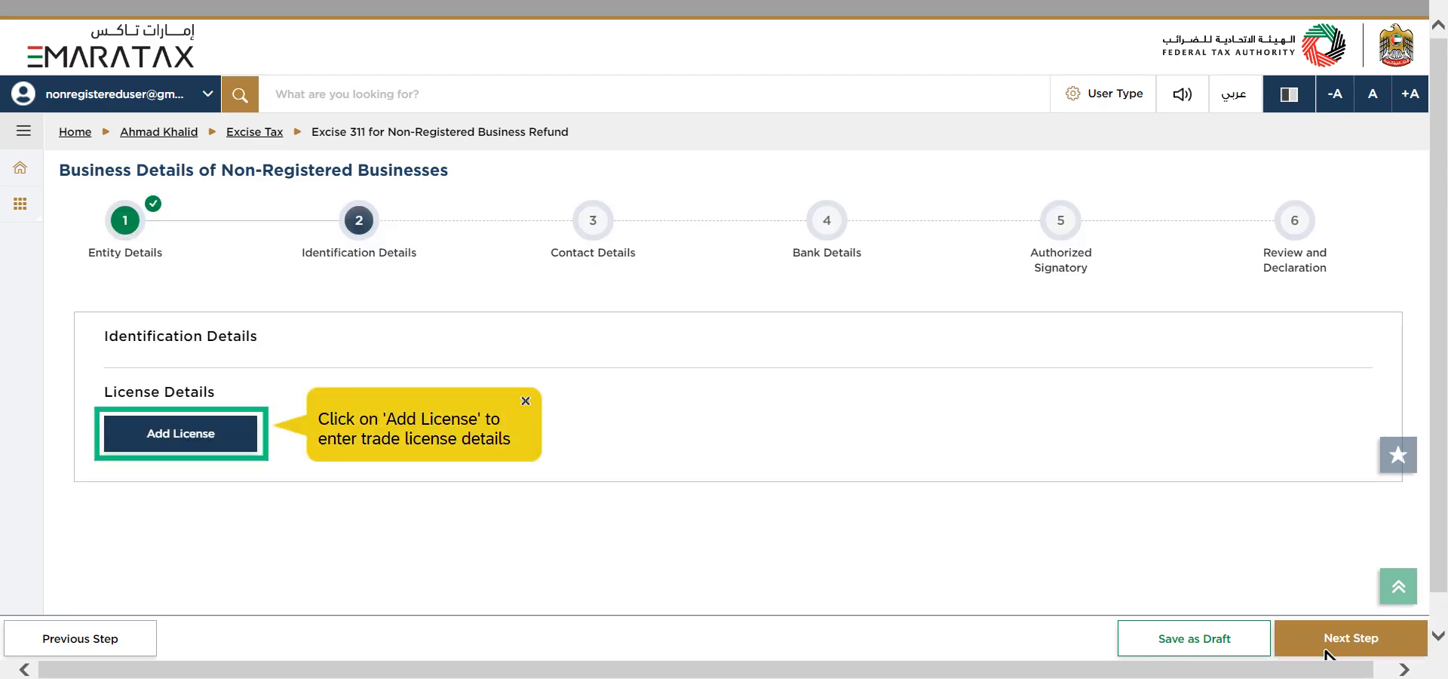
Step: Add a license from Dubai Academic City for ABC Hypermarket, dated 01/04/2009 to 31/05/2032, with the license number and a trade license copy
left_click(151, 448)
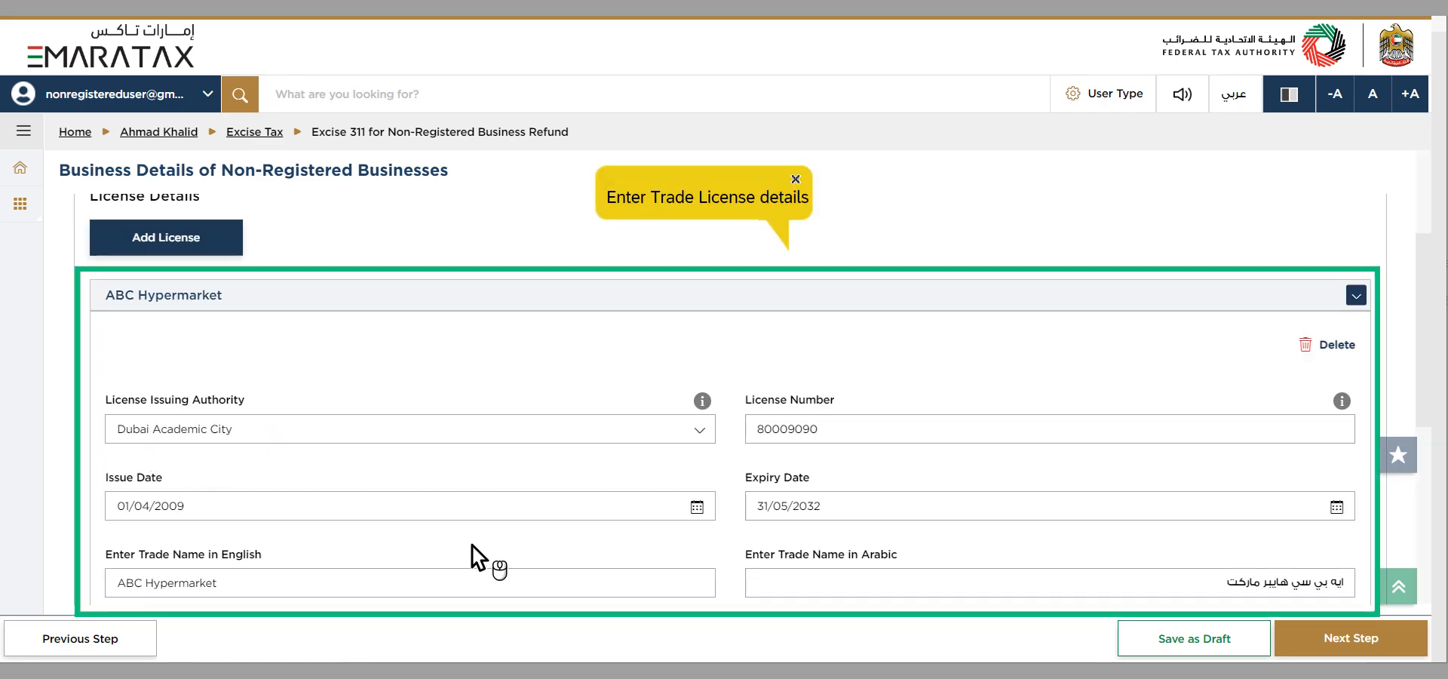
scroll(472, 545, "down", 3)
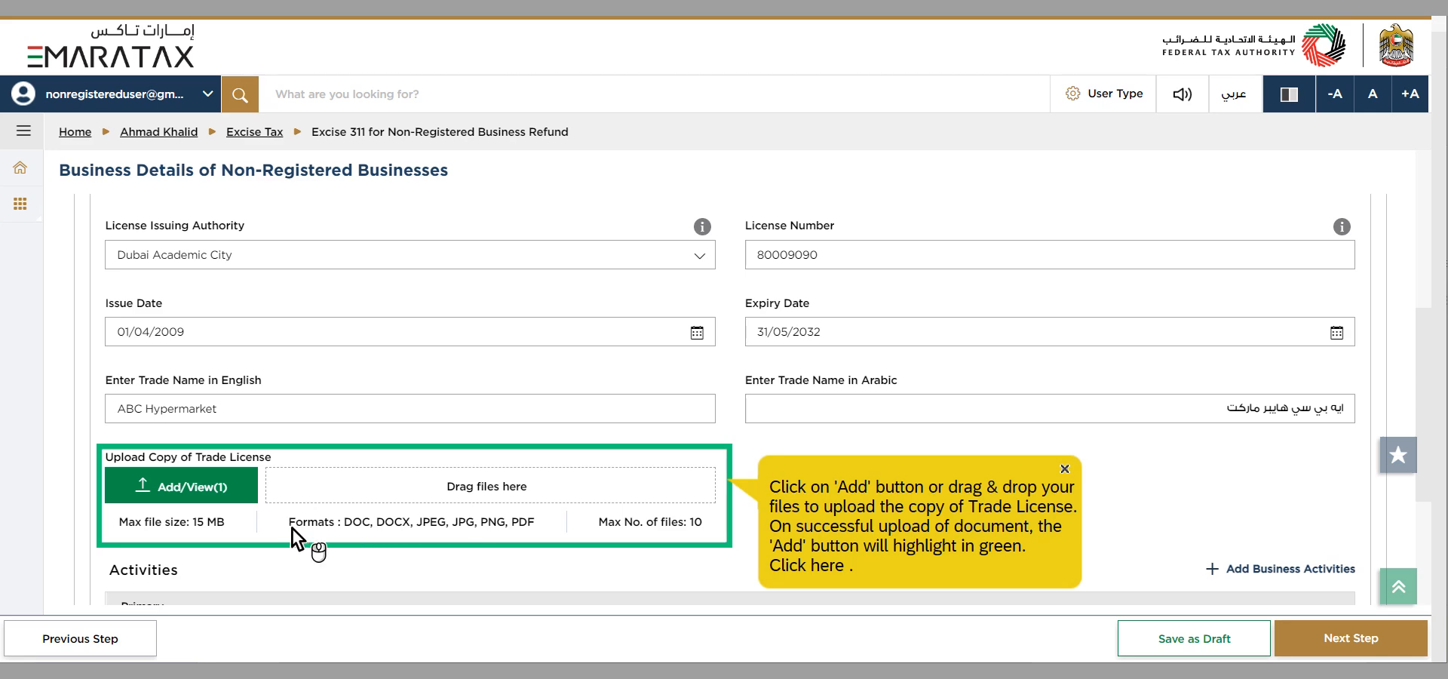
scroll(292, 527, "down", 3)
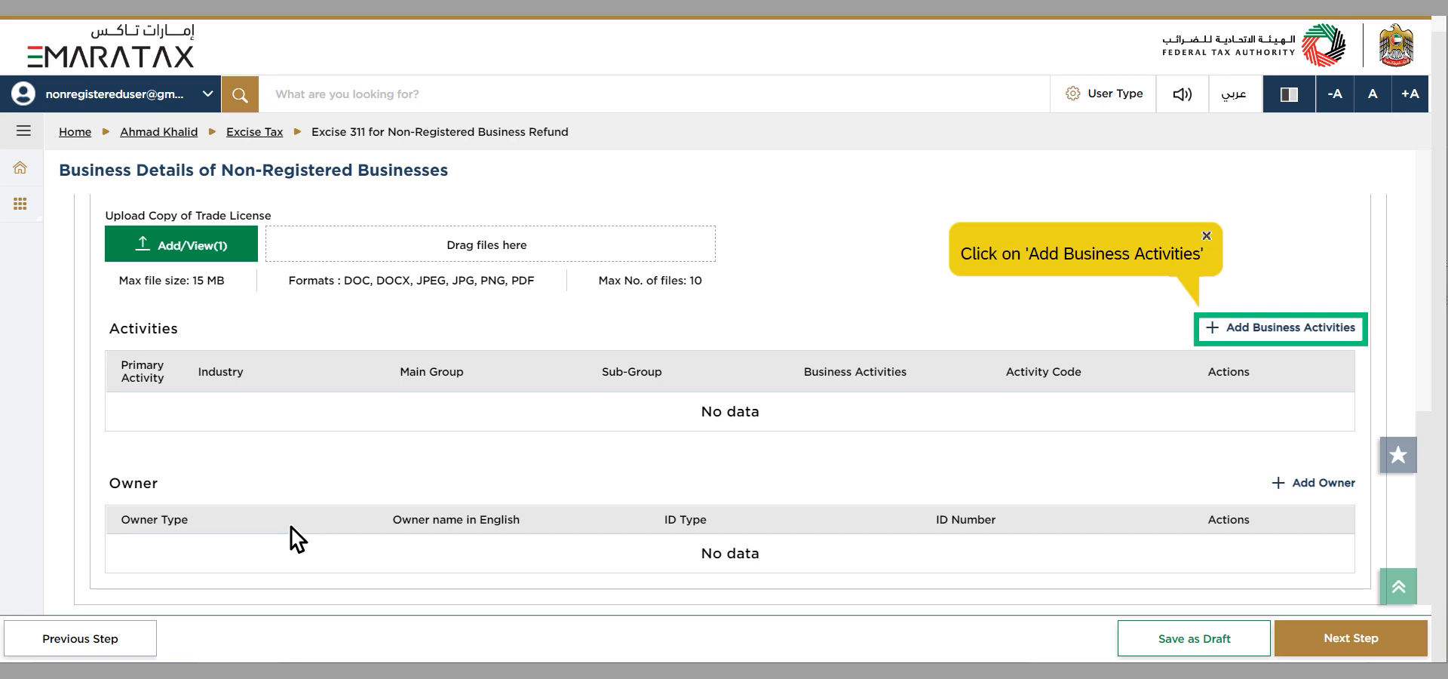
Step: Add a Manufacturing business activity with main group Manufacture of coke and refined petroleum products, sub-group and activity Manufacture of coke oven products
left_click(1250, 340)
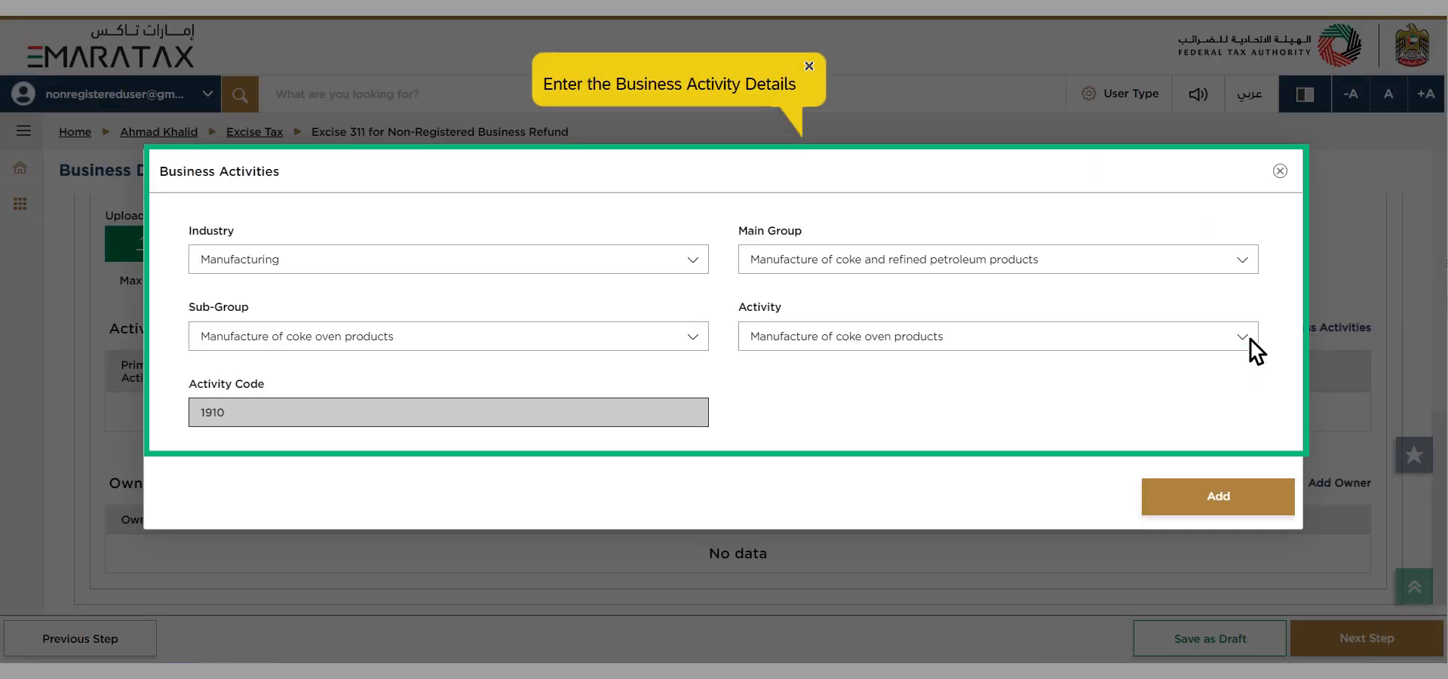
left_click(498, 392)
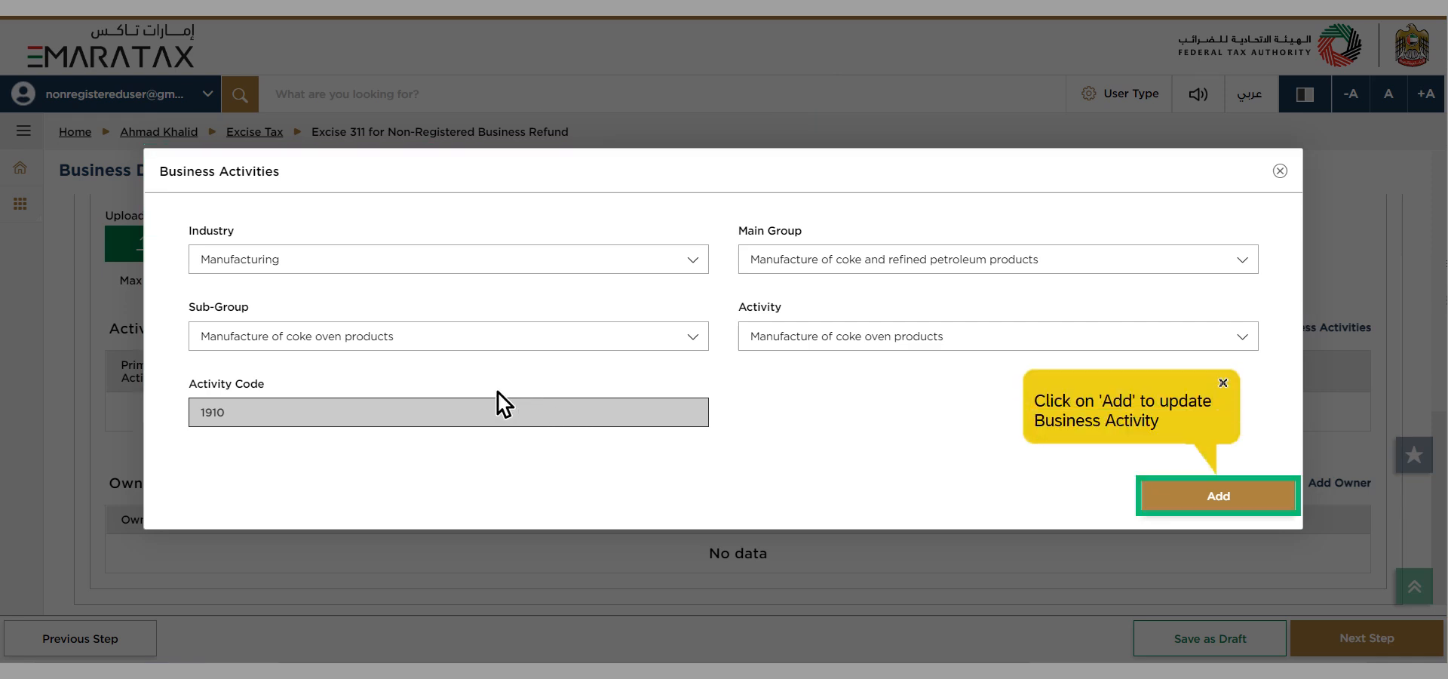
left_click(1206, 498)
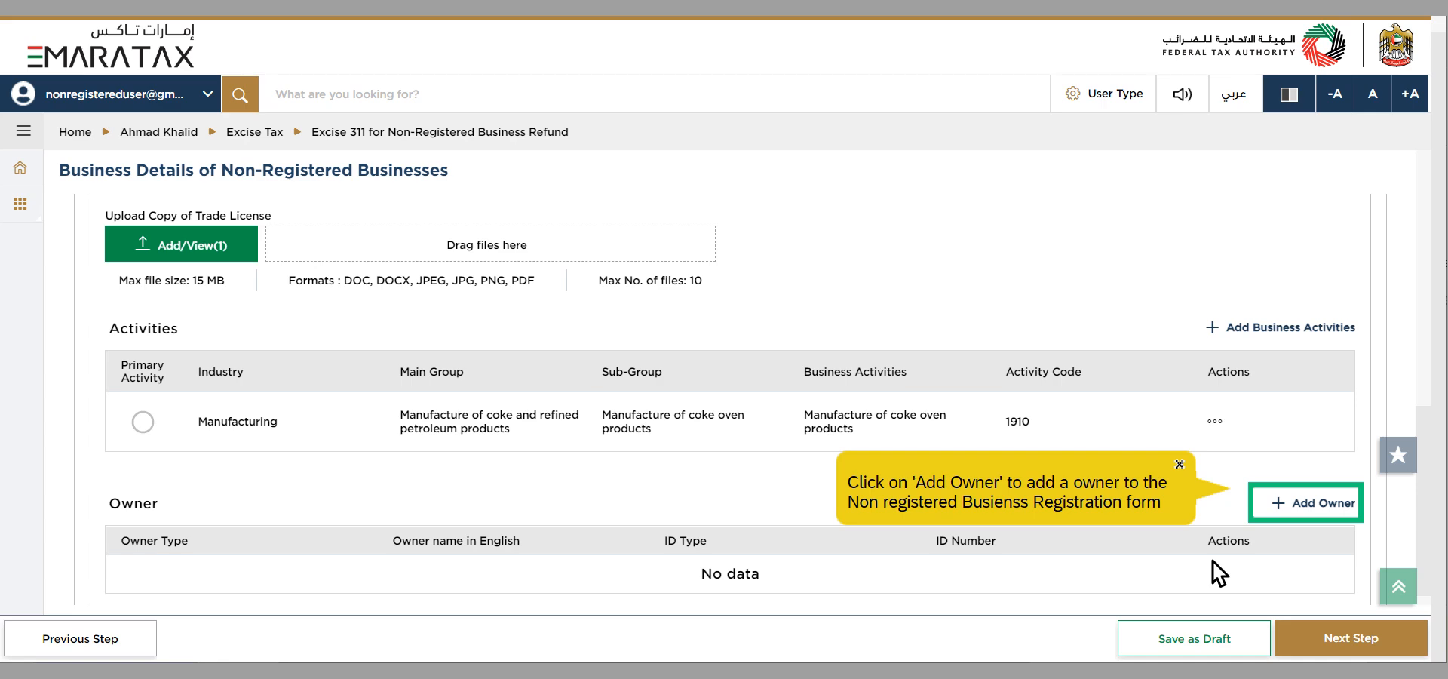
Step: Add an owner with name and Argentina passport details, ownership start date 01/05/2009 and 50.00 percent shareholding, and finish the identification details
left_click(1287, 515)
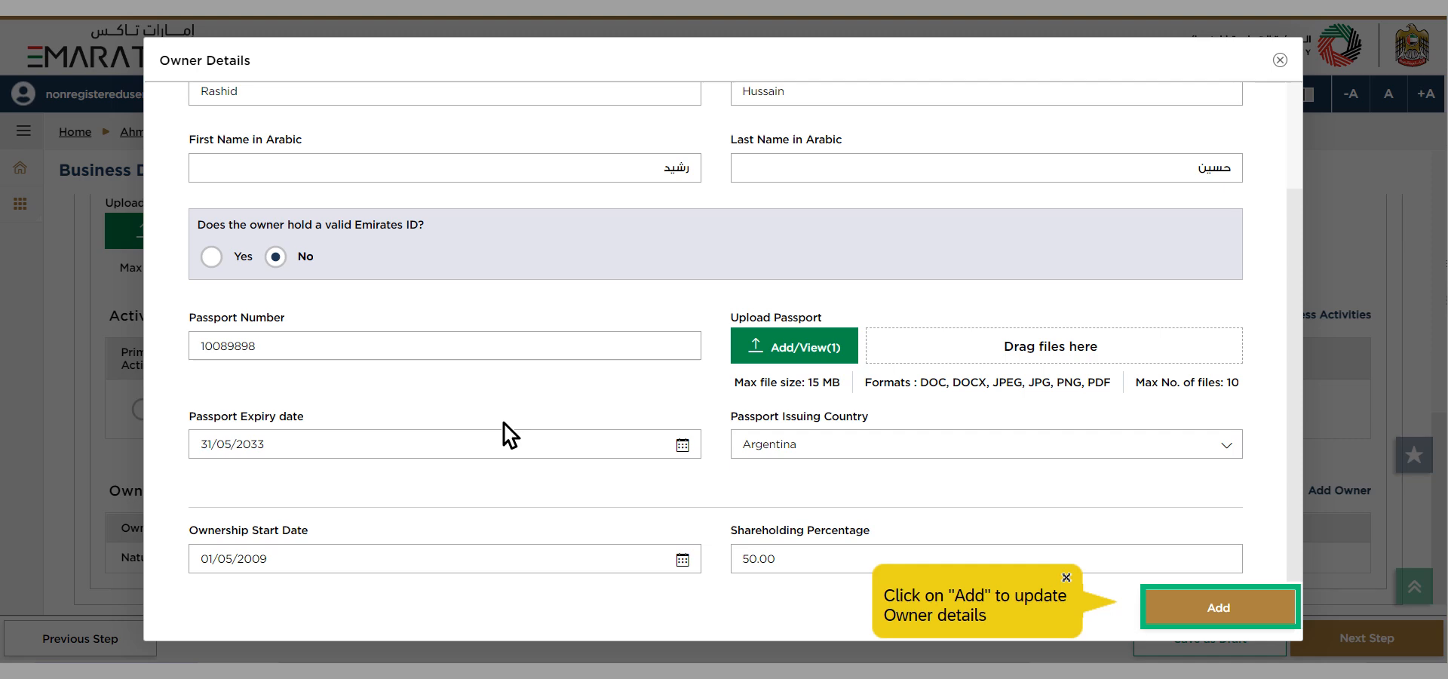
left_click(1195, 620)
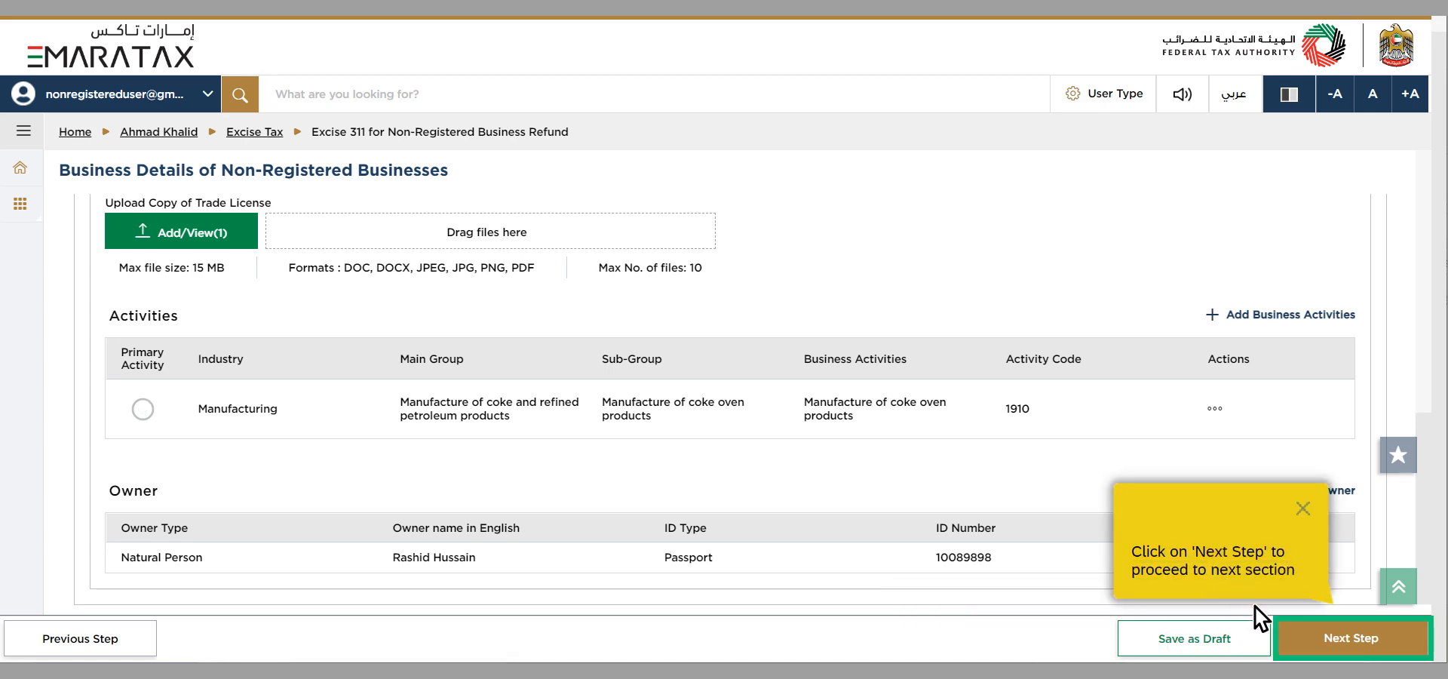
left_click(1325, 653)
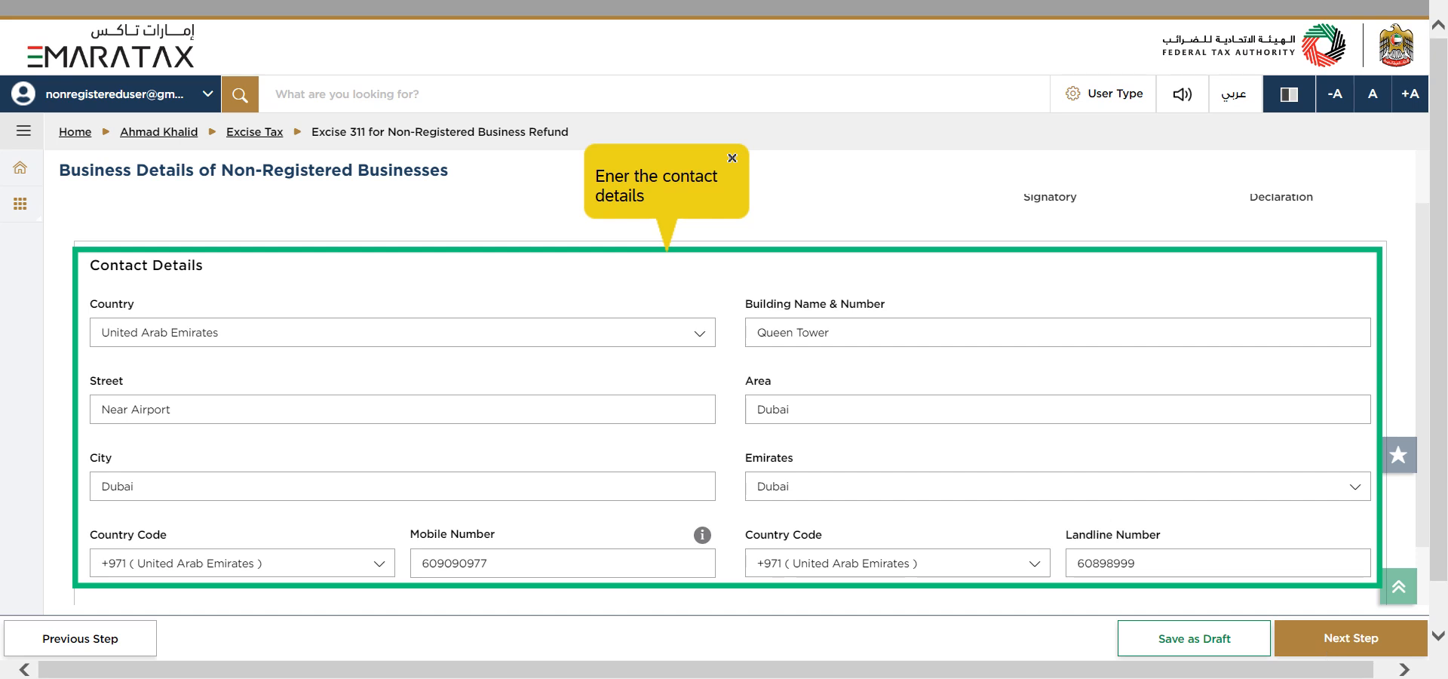
Step: Complete the contact details with a United Arab Emirates address and phone numbers, and the bank details with a United Arab Emirates account
left_click(471, 520)
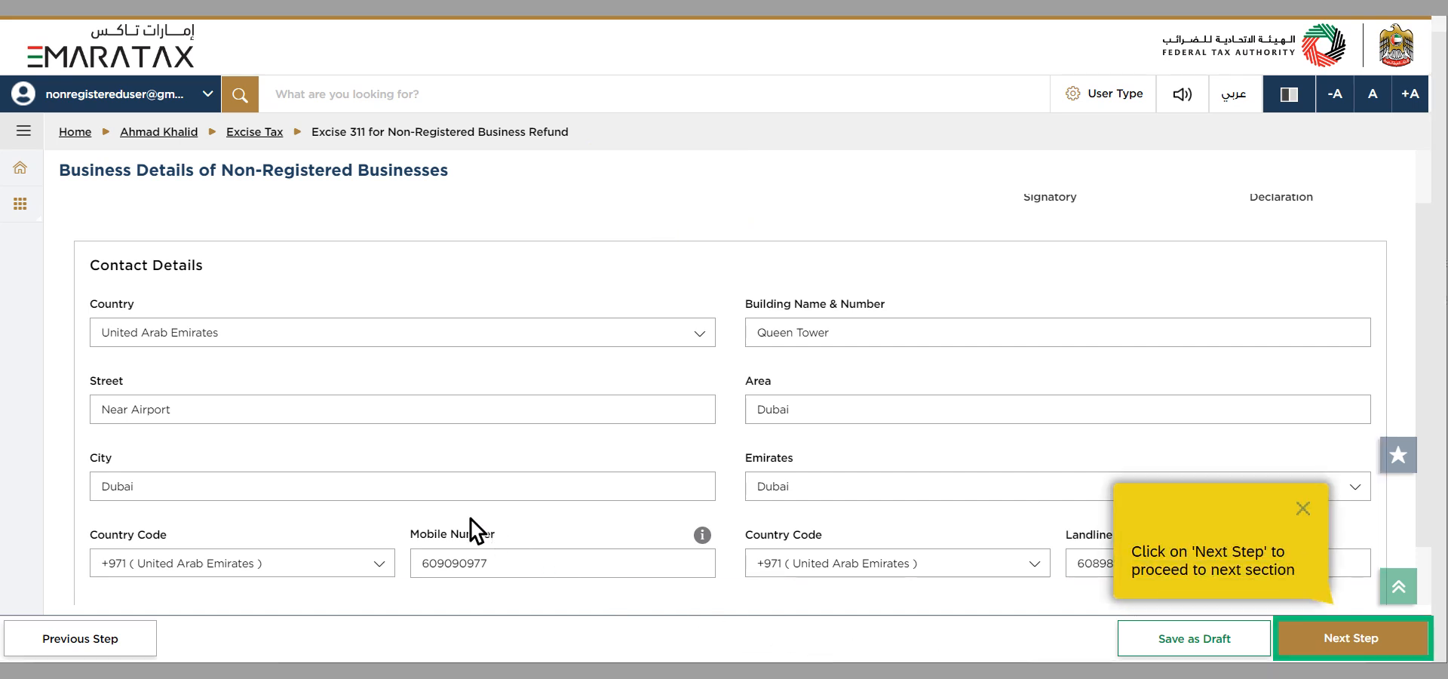
left_click(1327, 653)
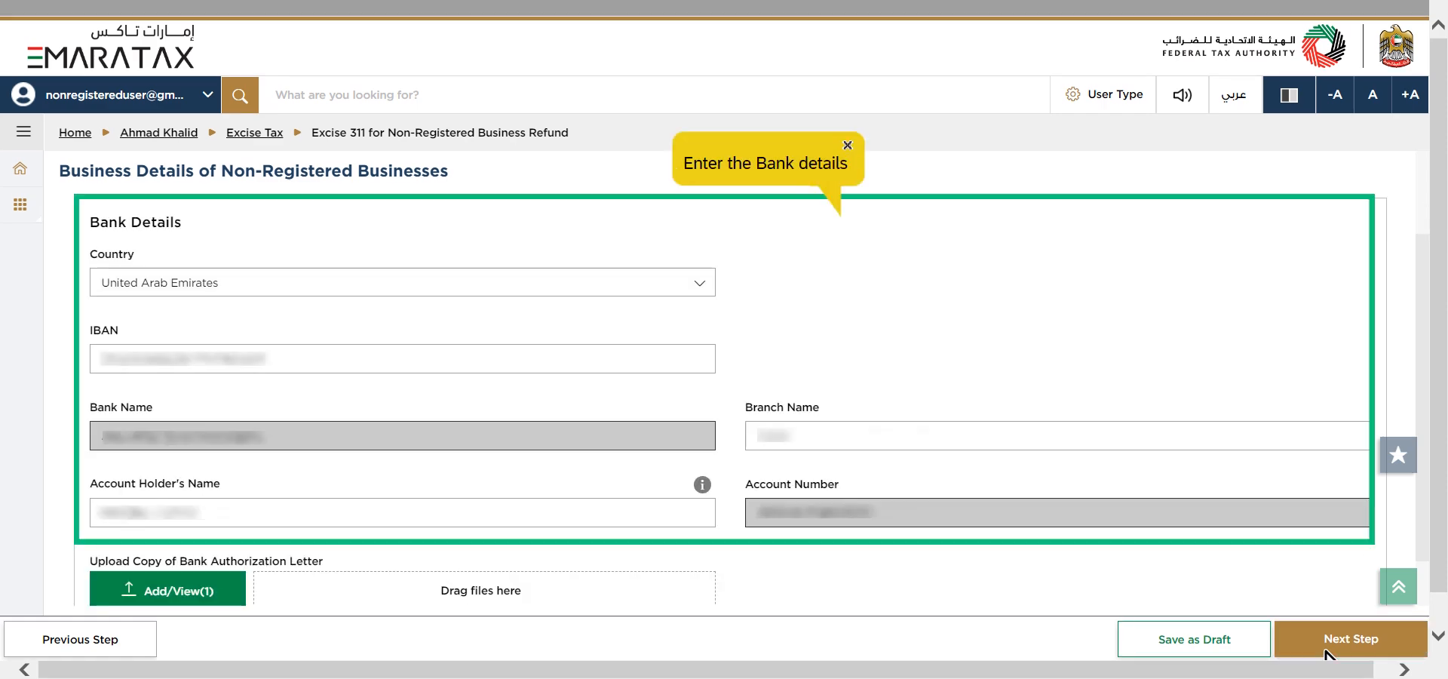
left_click(468, 474)
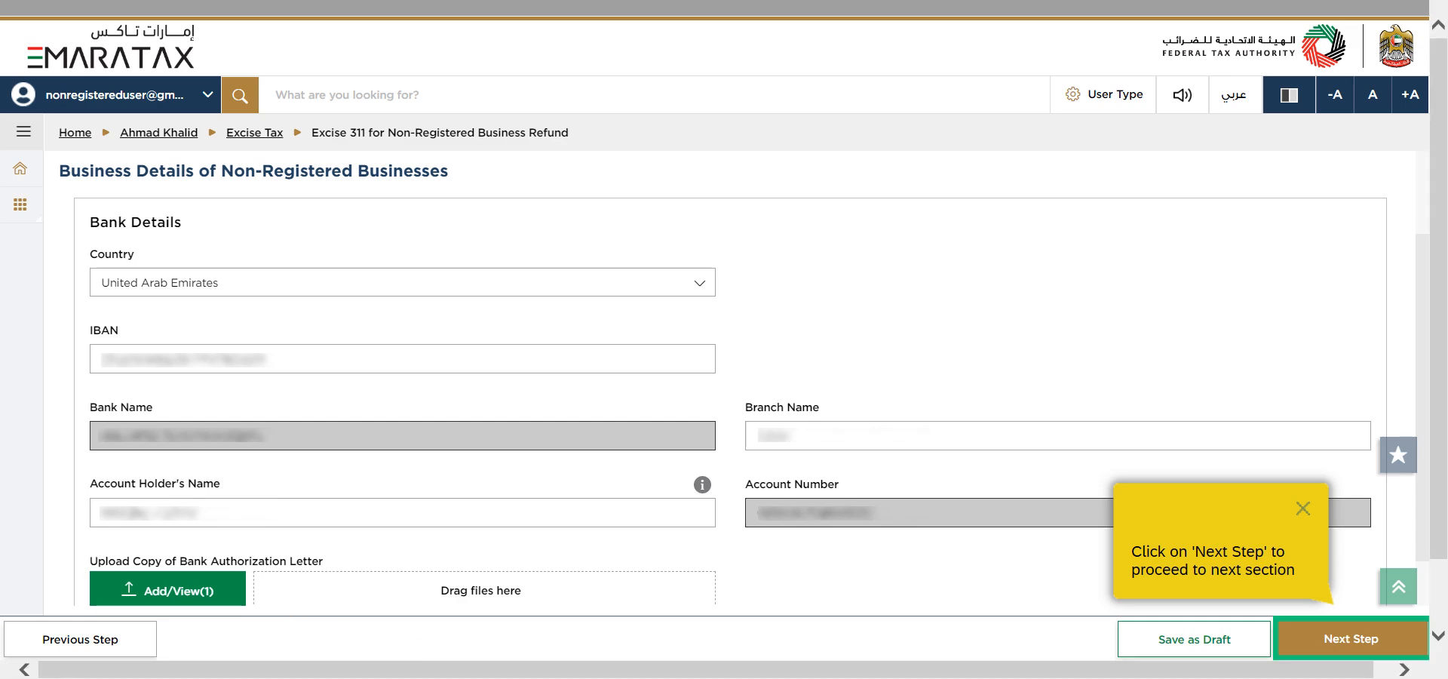
left_click(1327, 655)
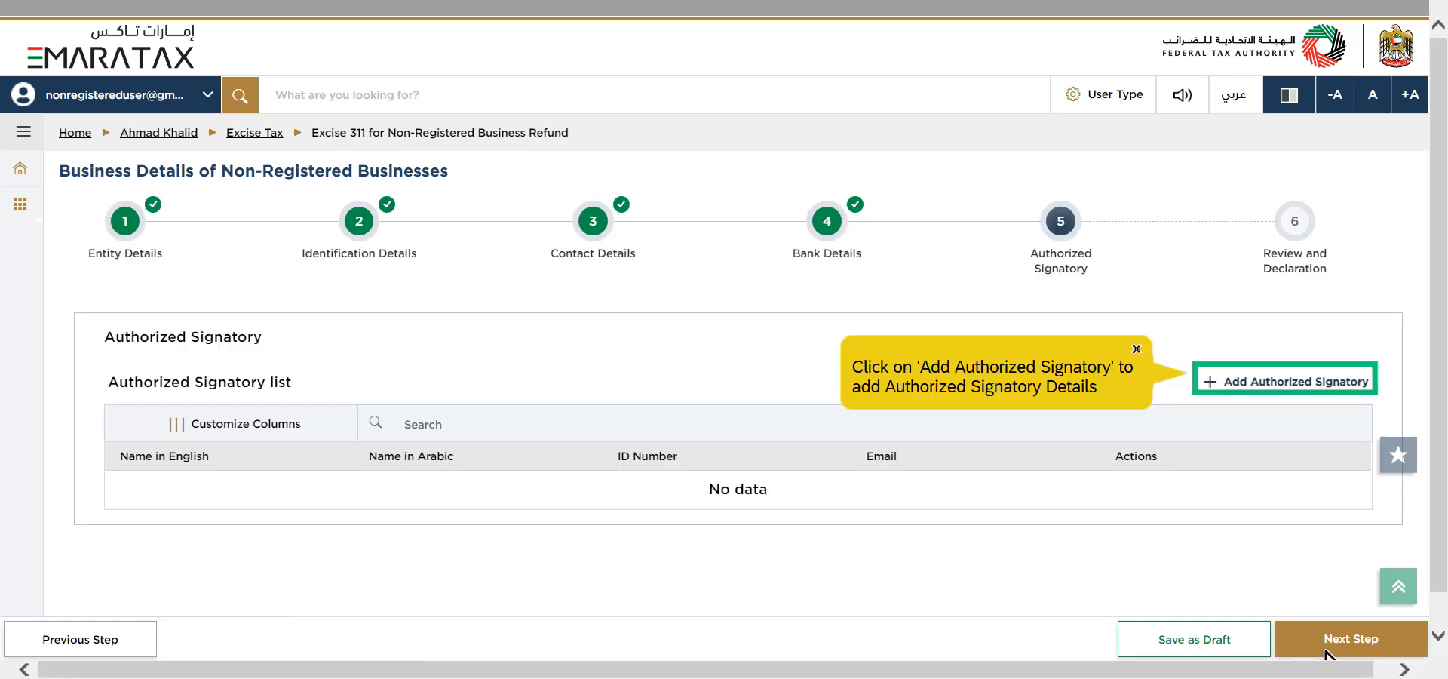
Step: Add a non-resident authorized signatory designated Manager, with contact details, a Belgium passport expiring 31/05/2033 and the Power of Attorney document
left_click(1253, 388)
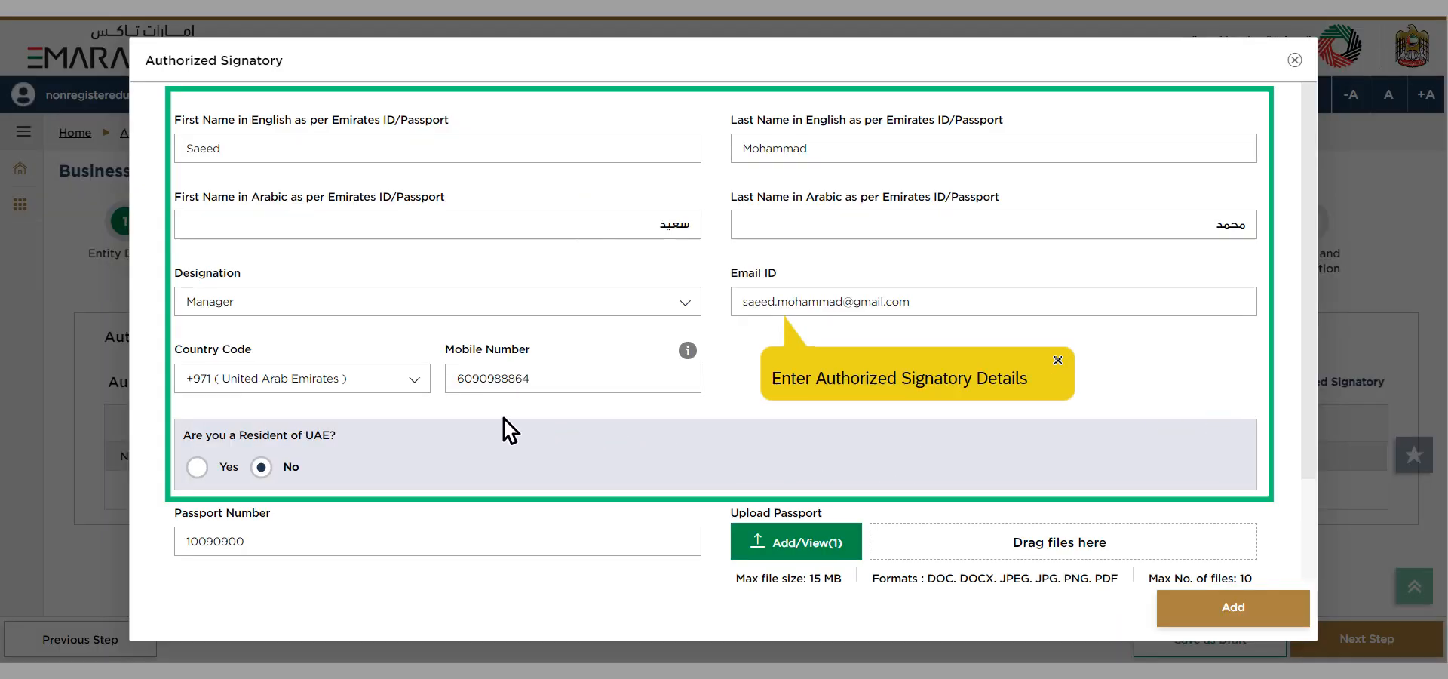
scroll(503, 419, "down", 3)
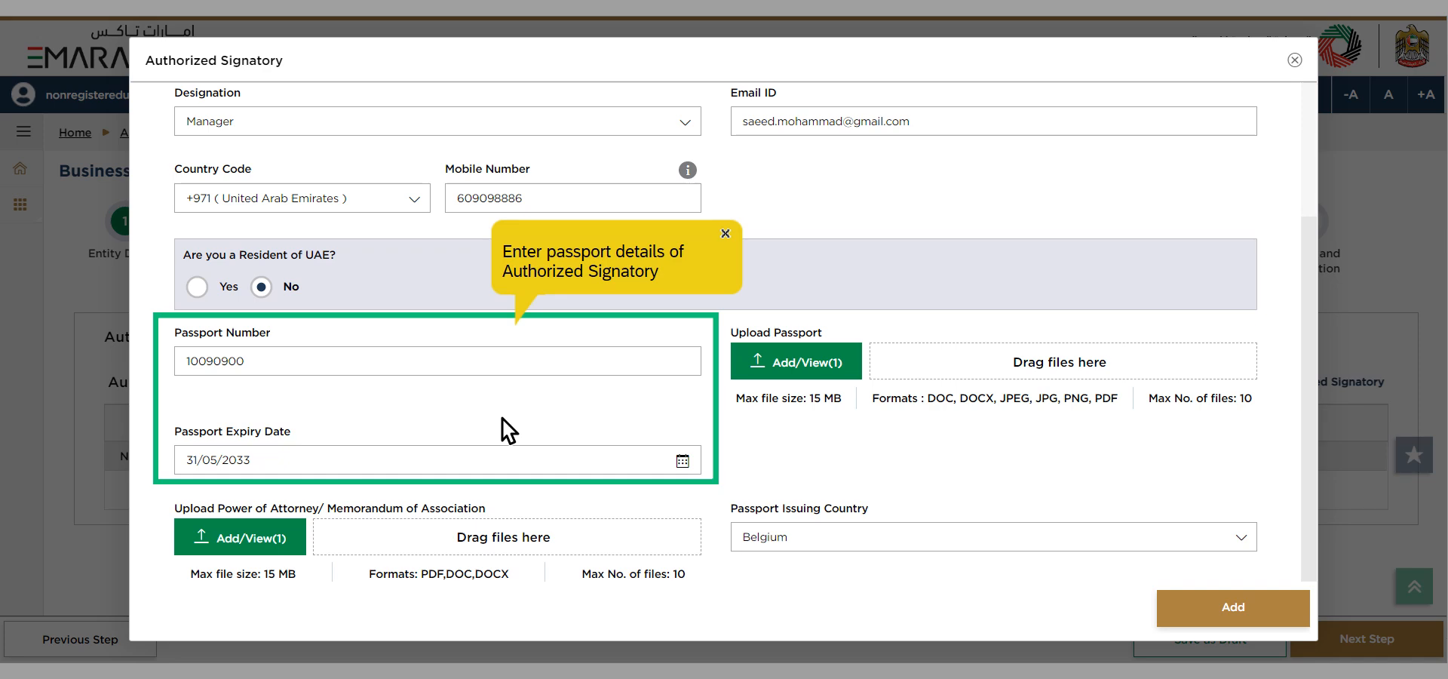
left_click(328, 450)
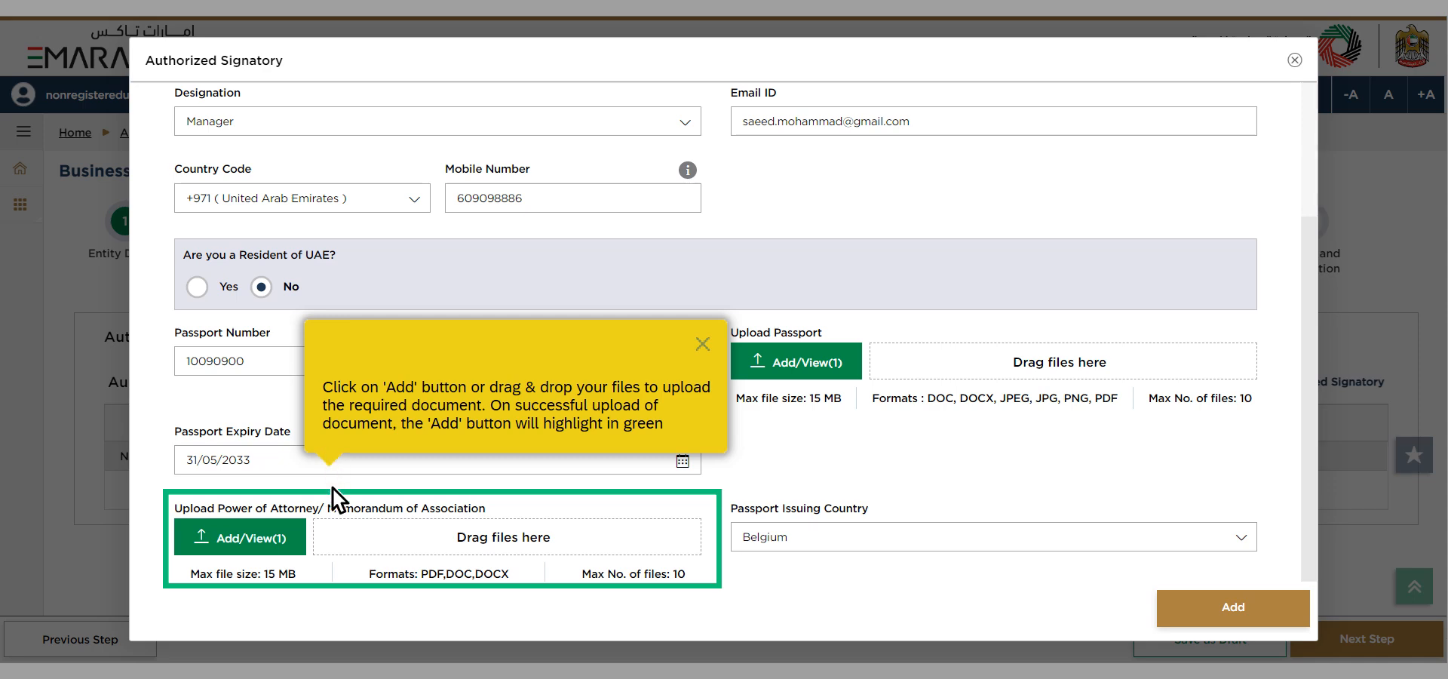
left_click(336, 571)
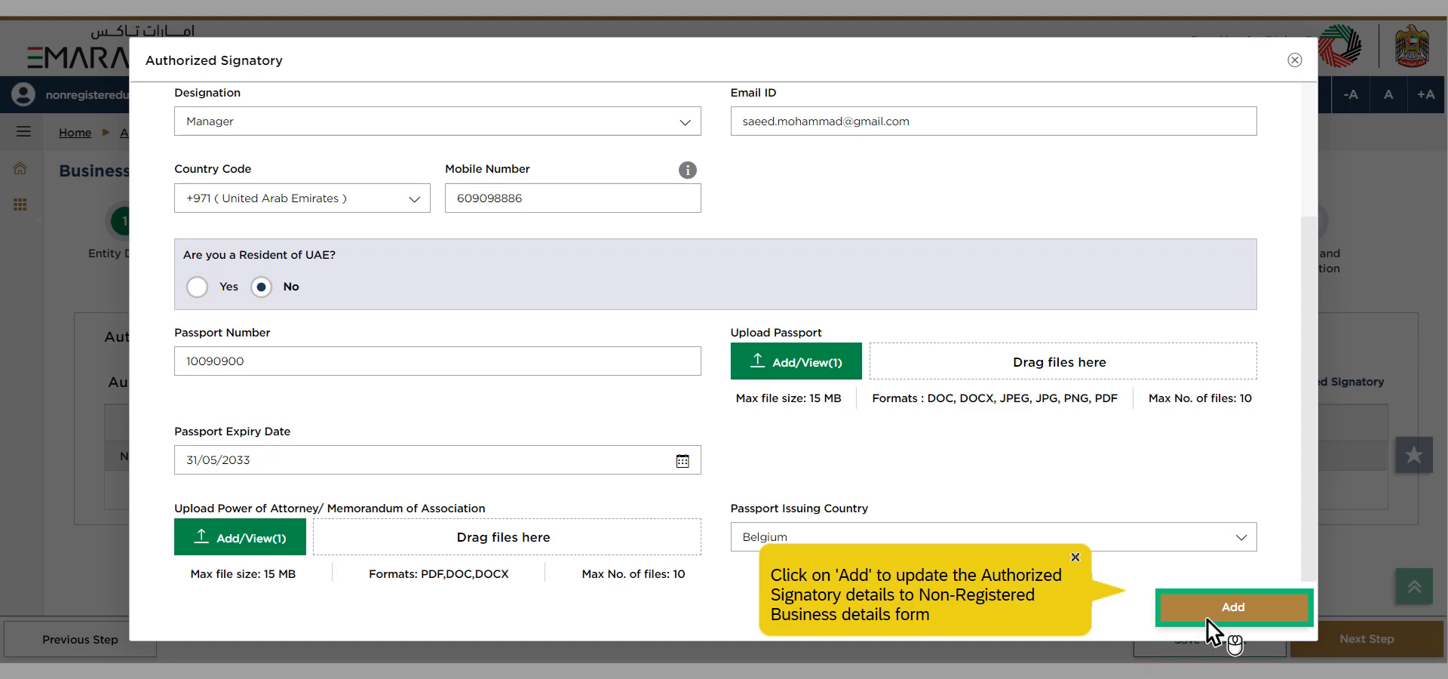
left_click(1207, 617)
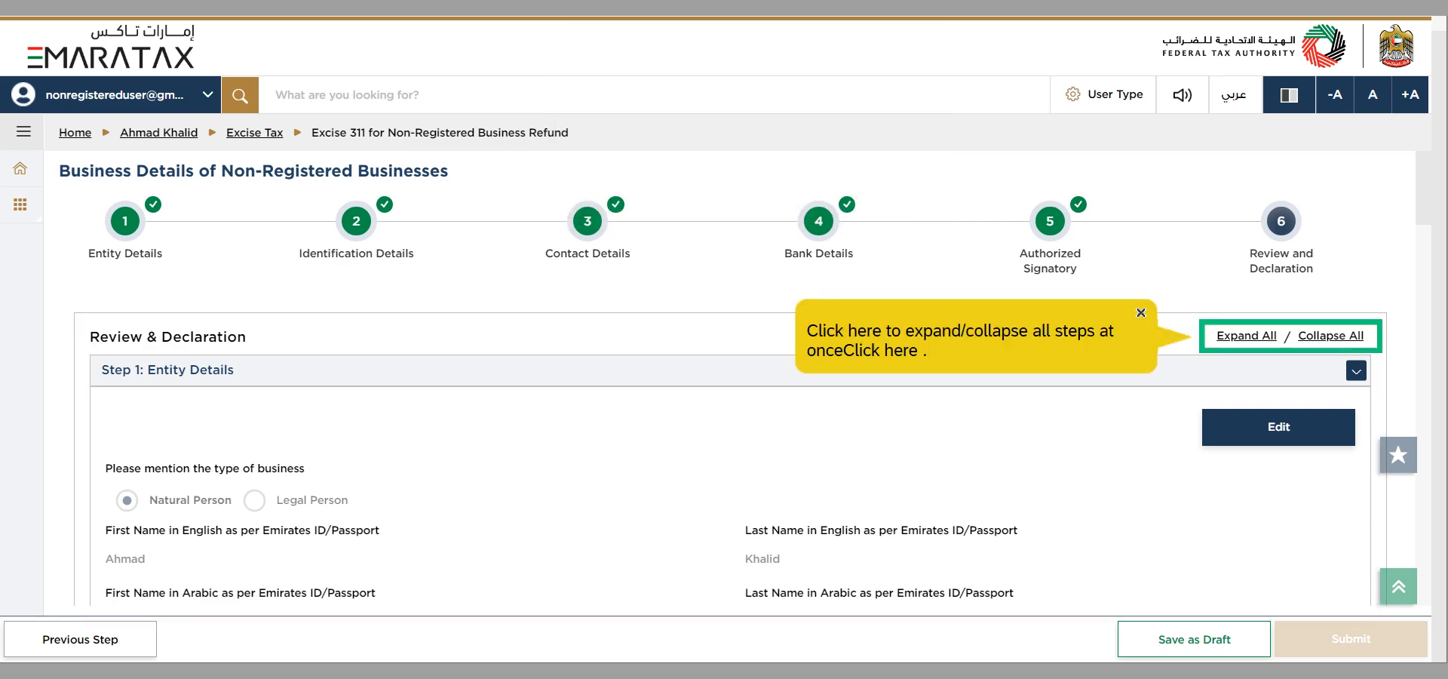
Step: Review the application's completed sections, collapsing them all and expanding Step 1: Entity Details
left_click(1260, 346)
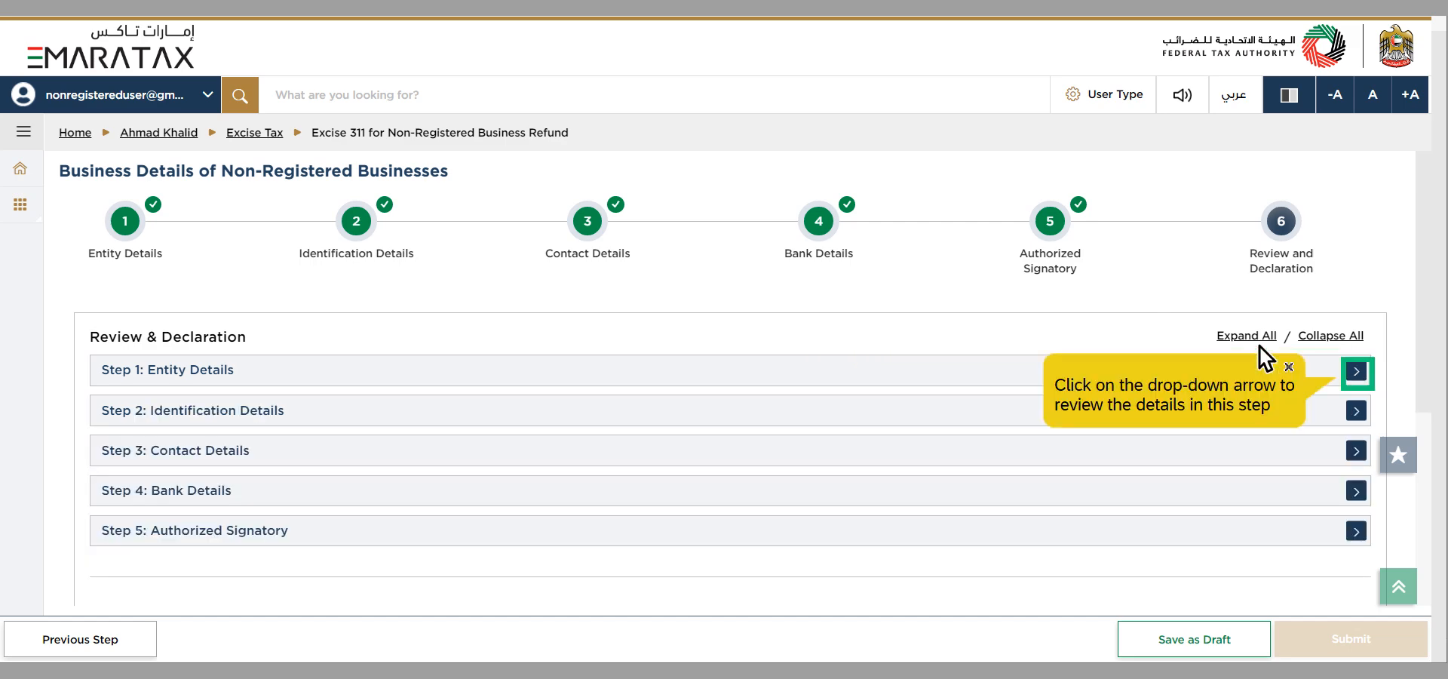
left_click(1355, 383)
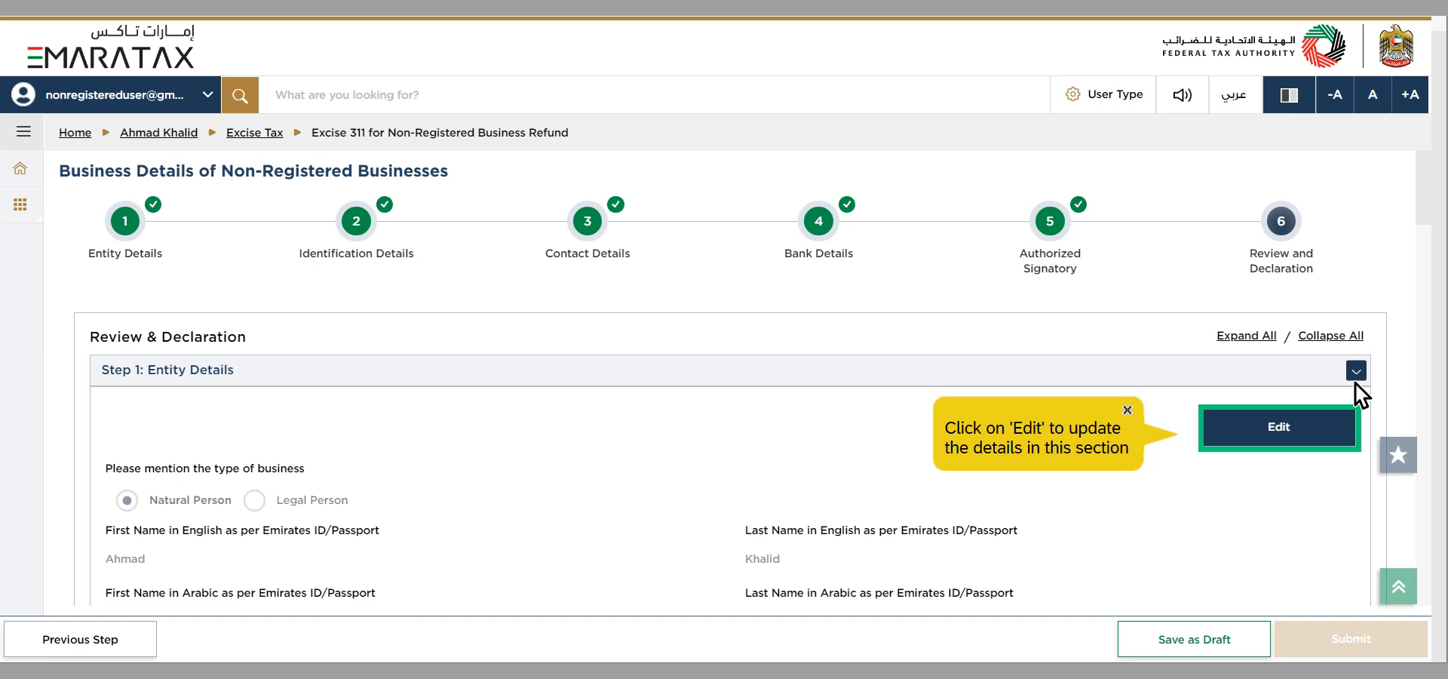
left_click(1251, 442)
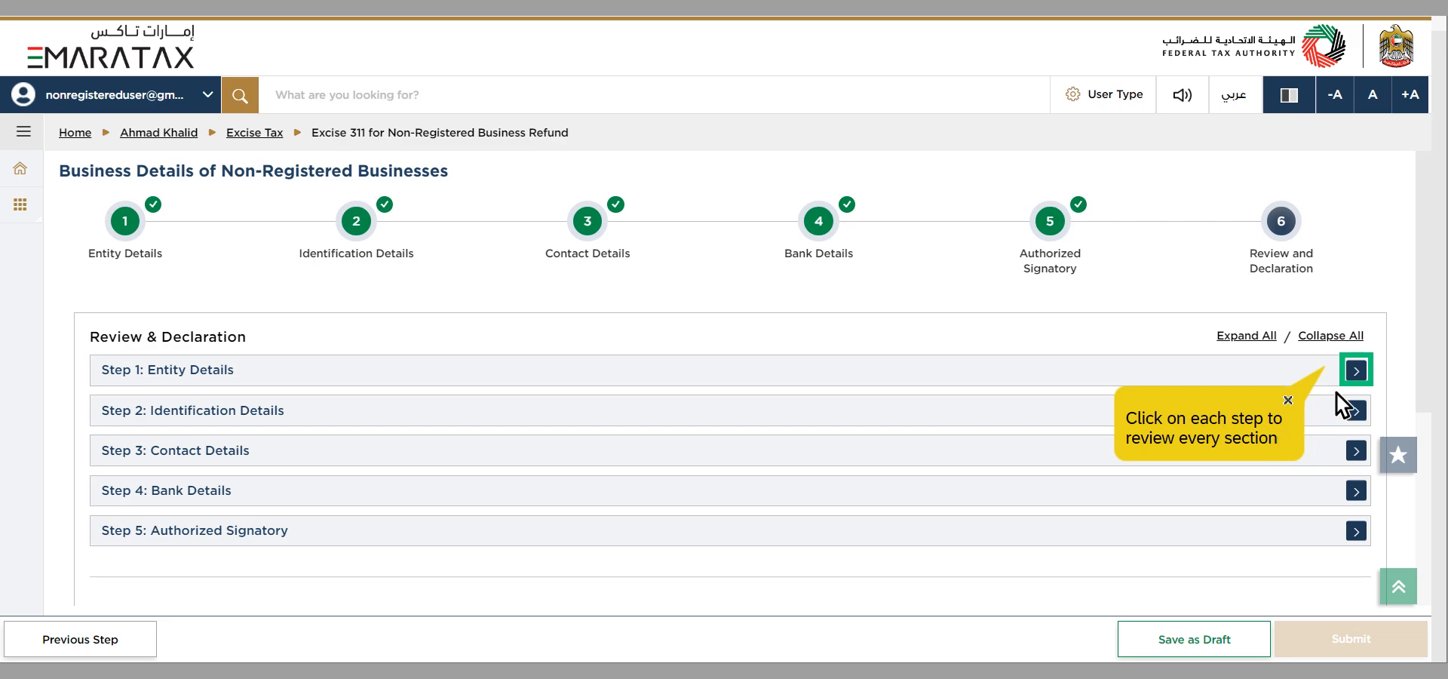
left_click(1355, 378)
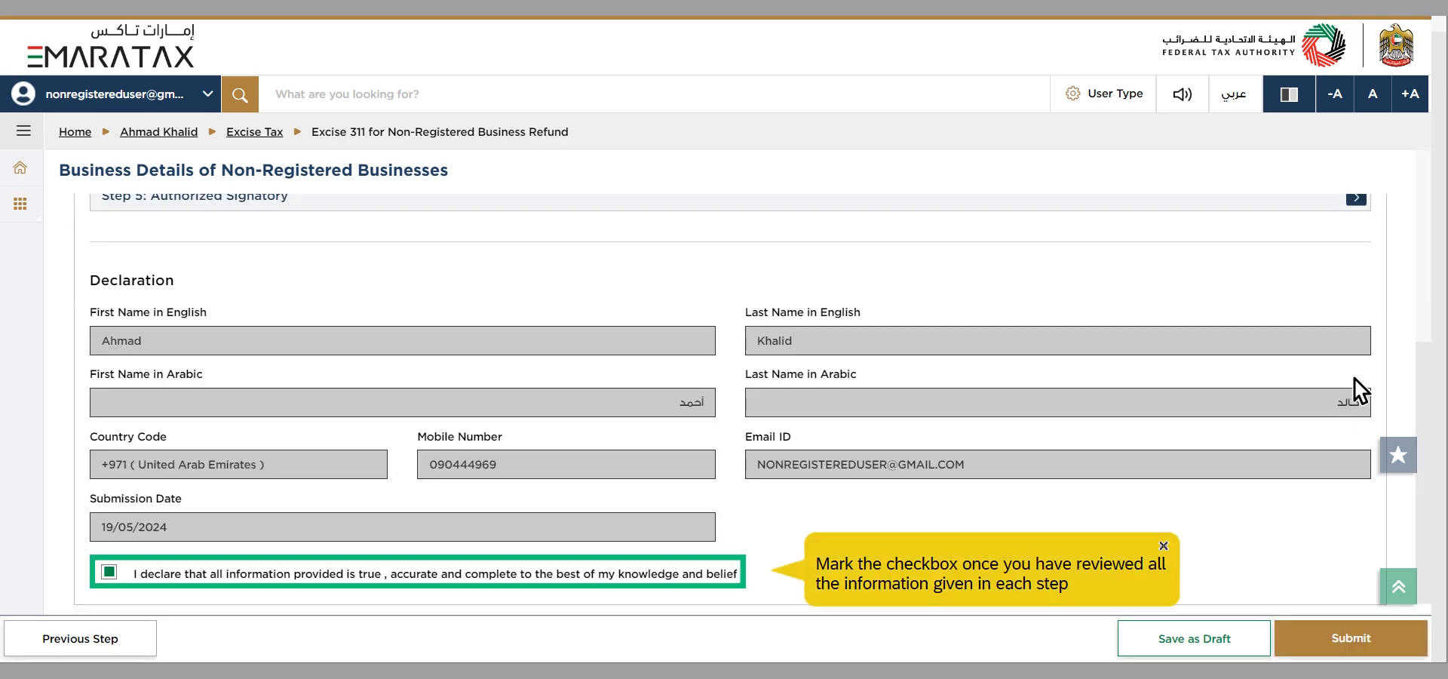
Step: Declare that all information provided is true, accurate and complete, and submit the Non-Registered Business details application
left_click(291, 581)
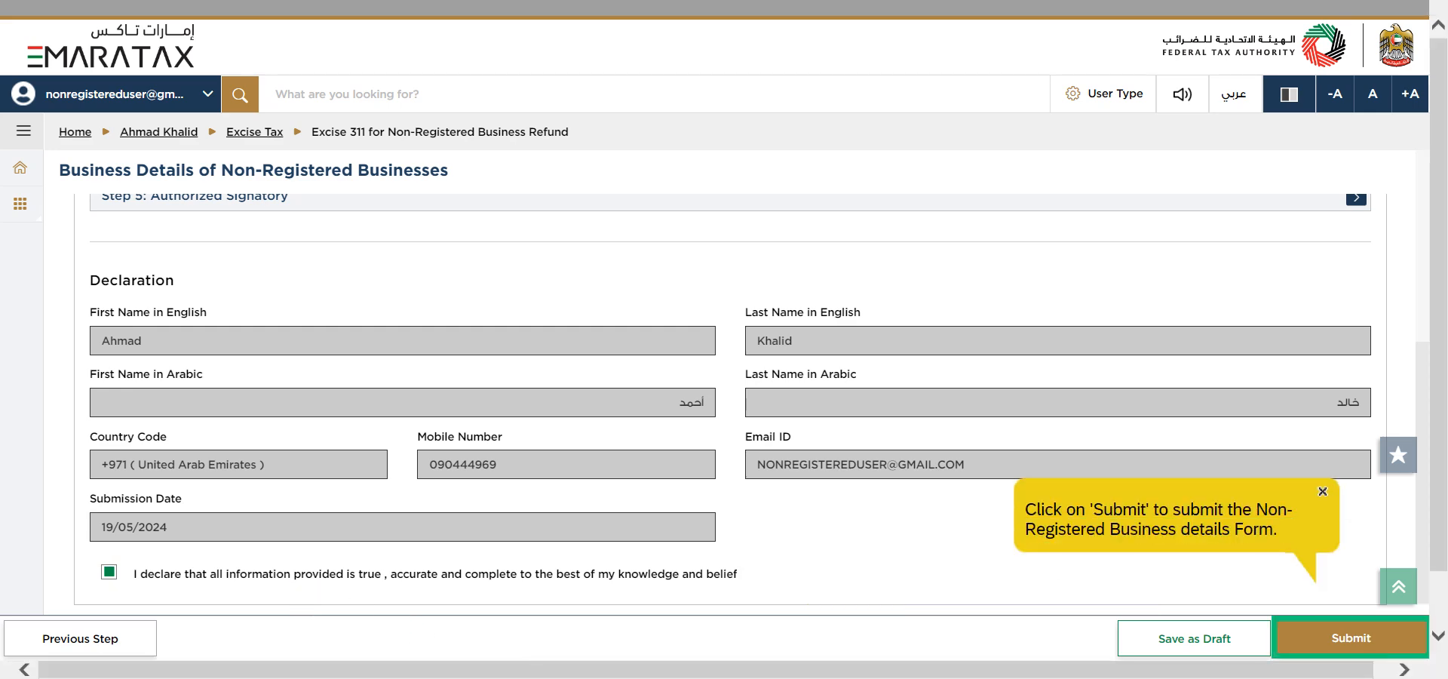
left_click(1326, 652)
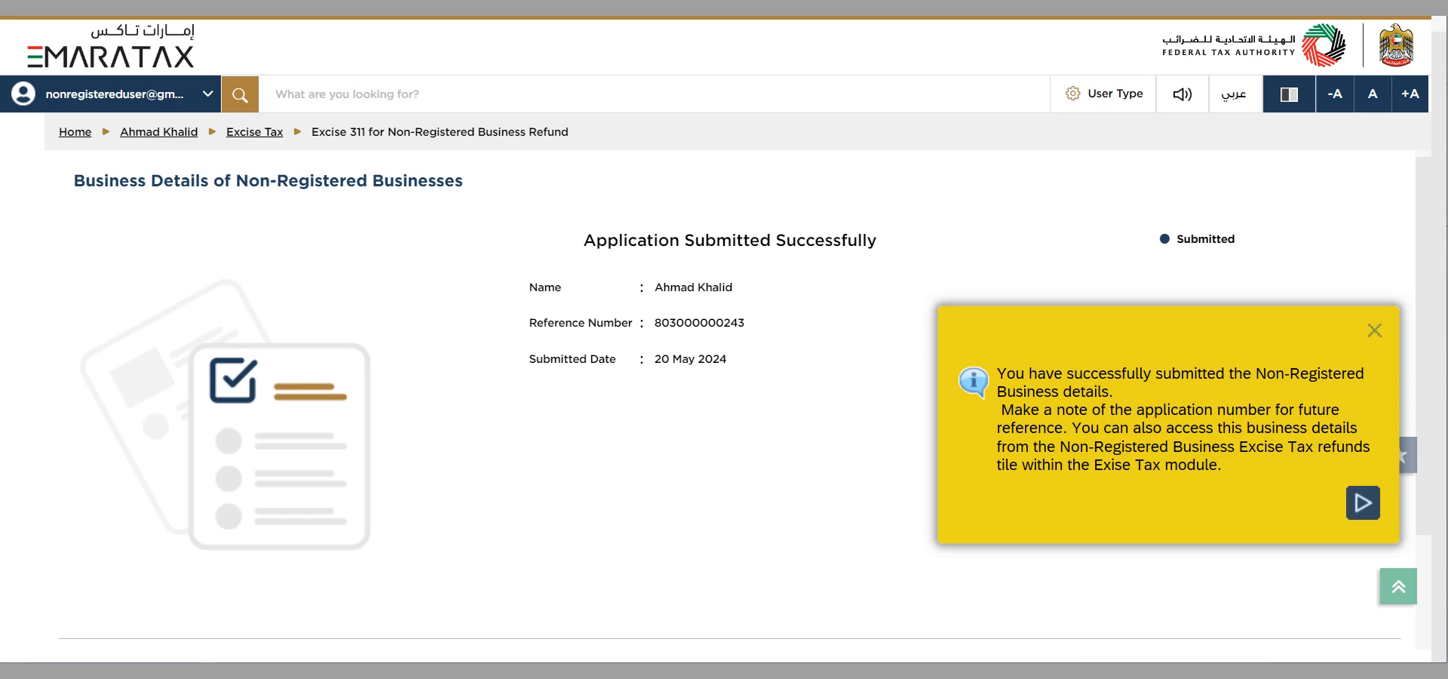